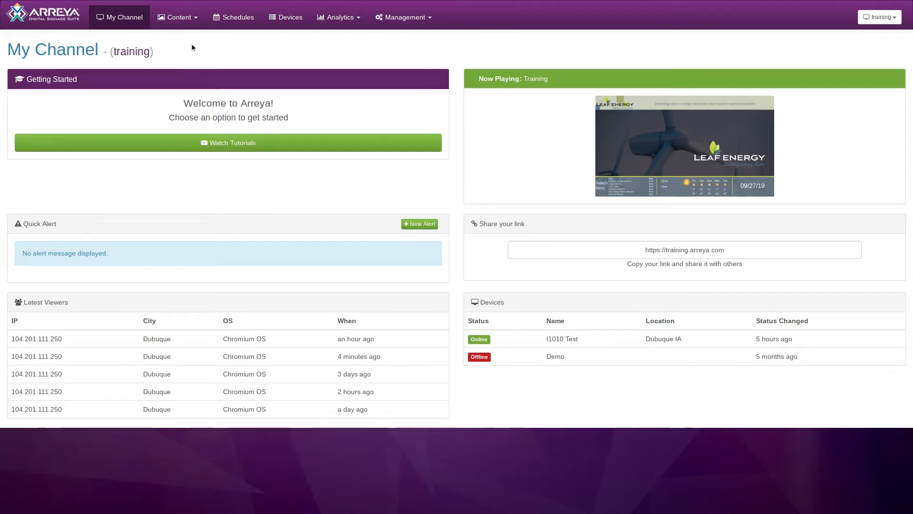
Step: Create a new List-Eez list named "Sample Menu" with the description "Daily Food list"
click(194, 22)
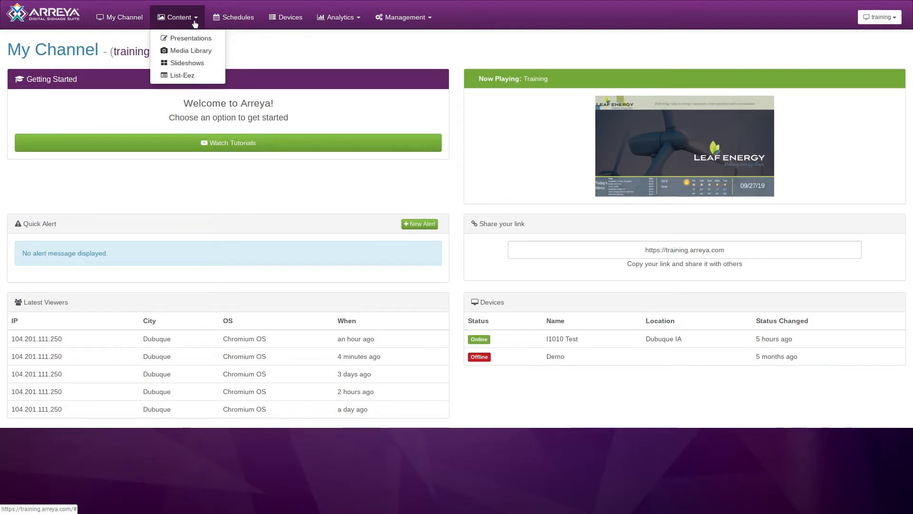
click(190, 76)
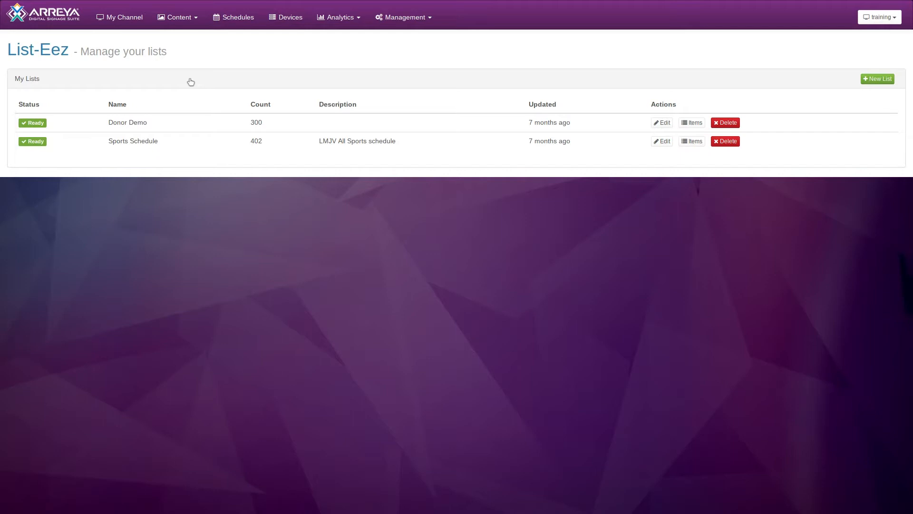
click(878, 79)
click(458, 65)
text(Sample Menu)
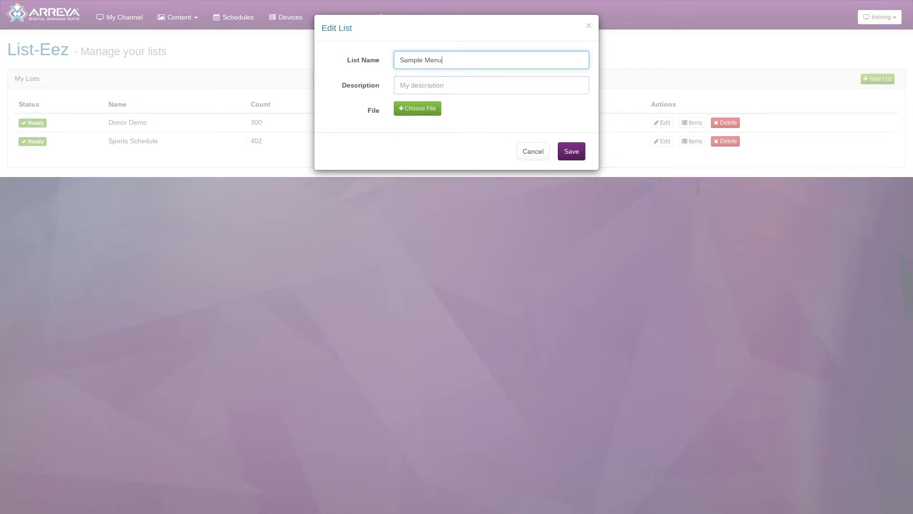
key(Tab)
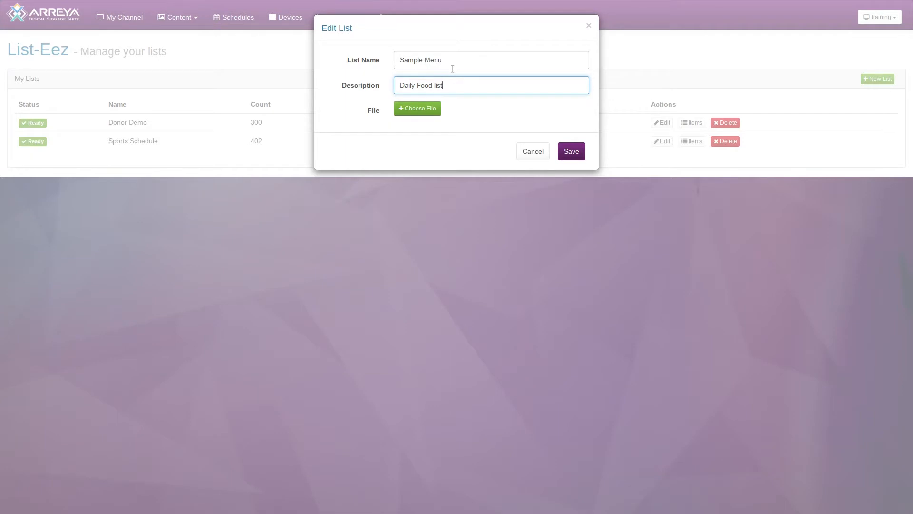
Step: Upload Sample menu.xlsx from the computer's Downloads folder as the list's file and save the list
click(419, 109)
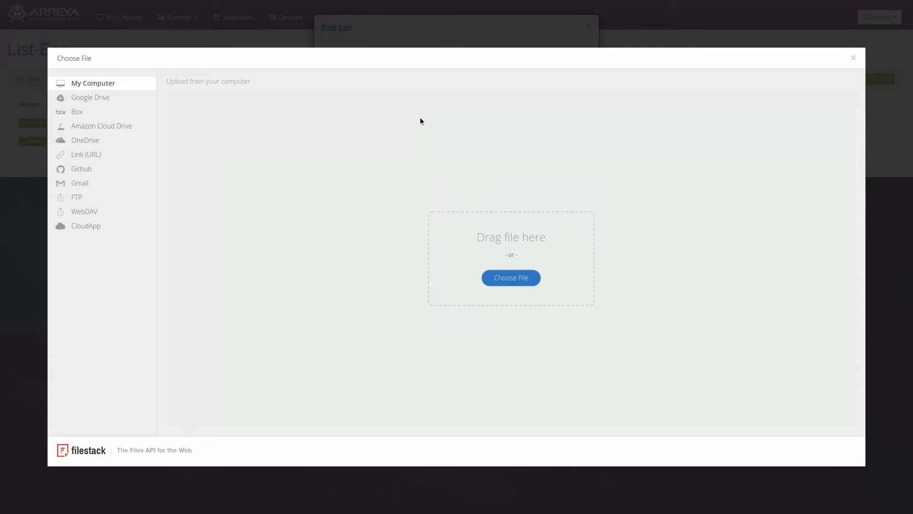
click(502, 281)
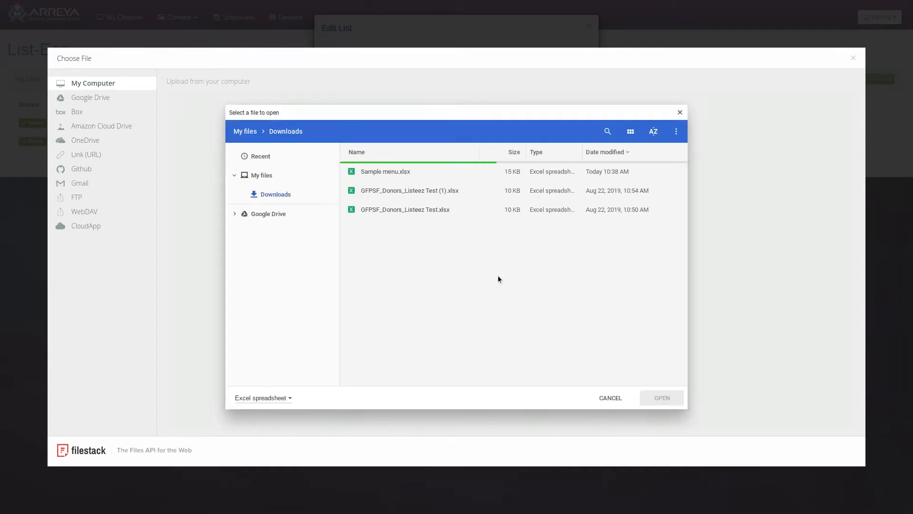
click(400, 173)
click(662, 398)
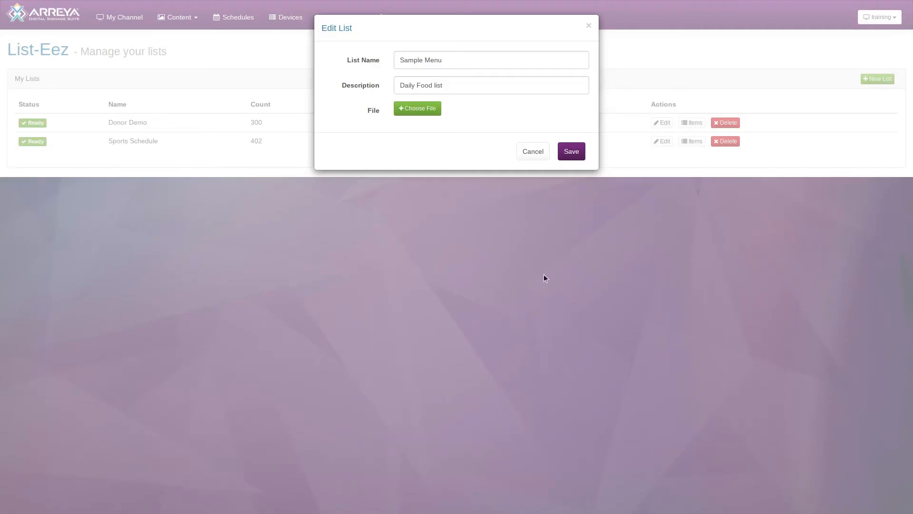
click(579, 157)
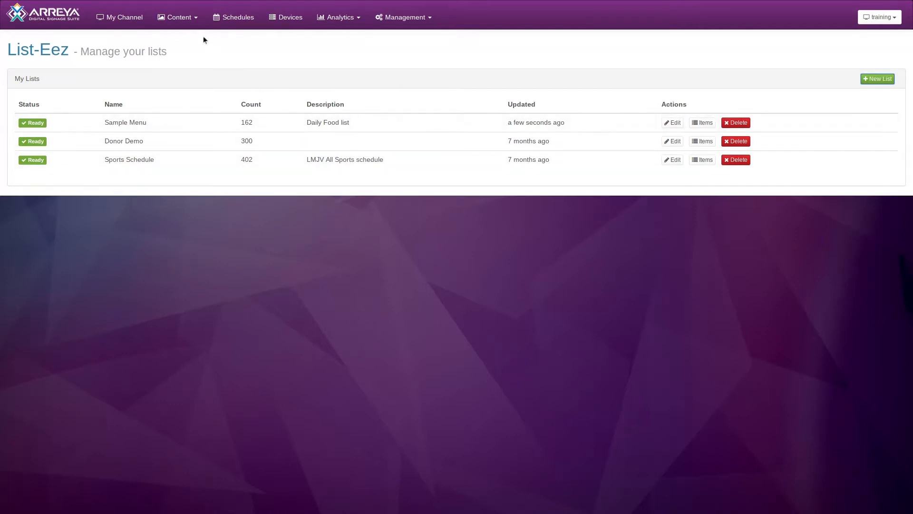
Step: Open the Training presentation for editing
click(190, 22)
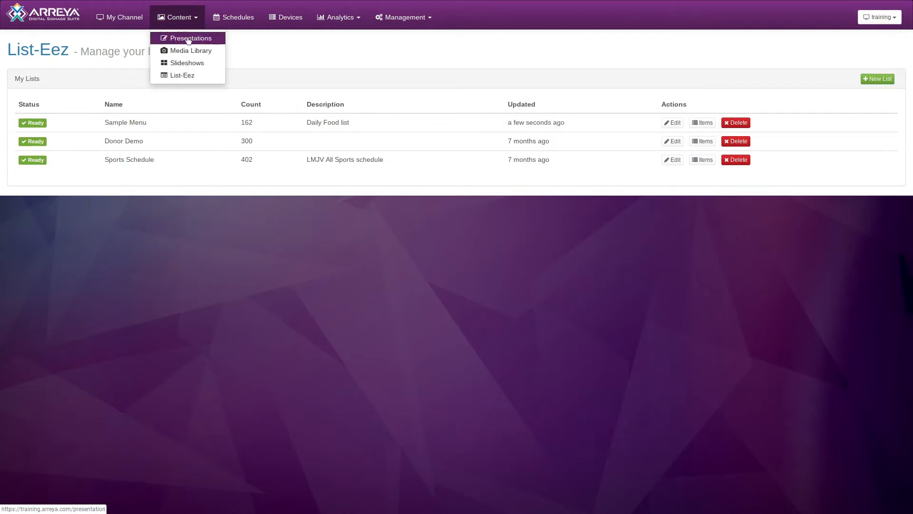
click(189, 40)
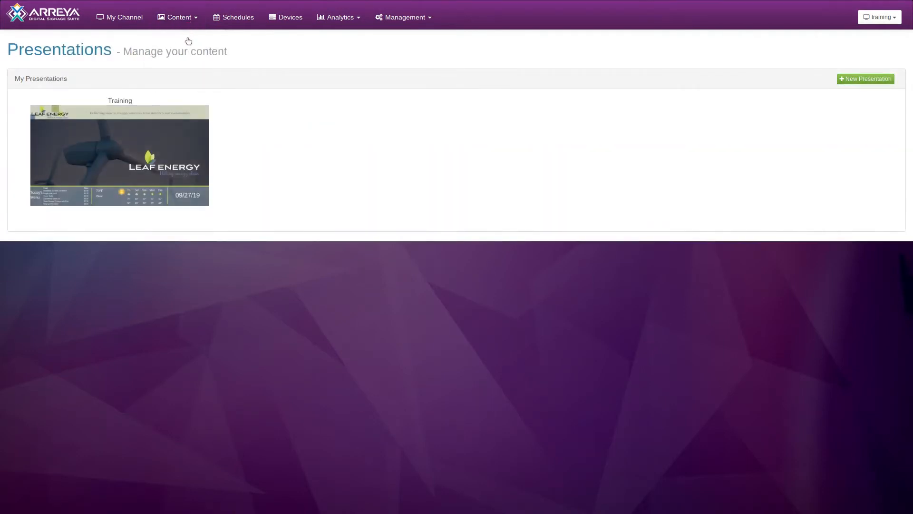
mouse_move(131, 140)
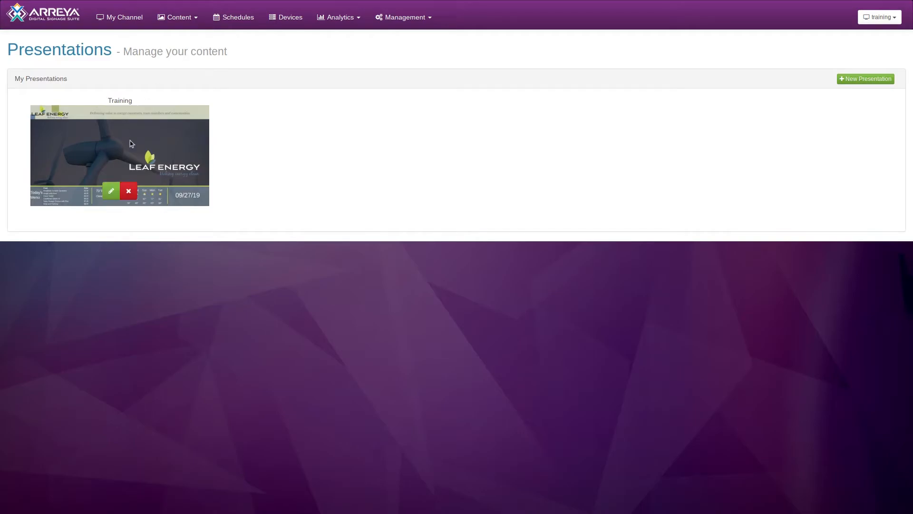
click(114, 190)
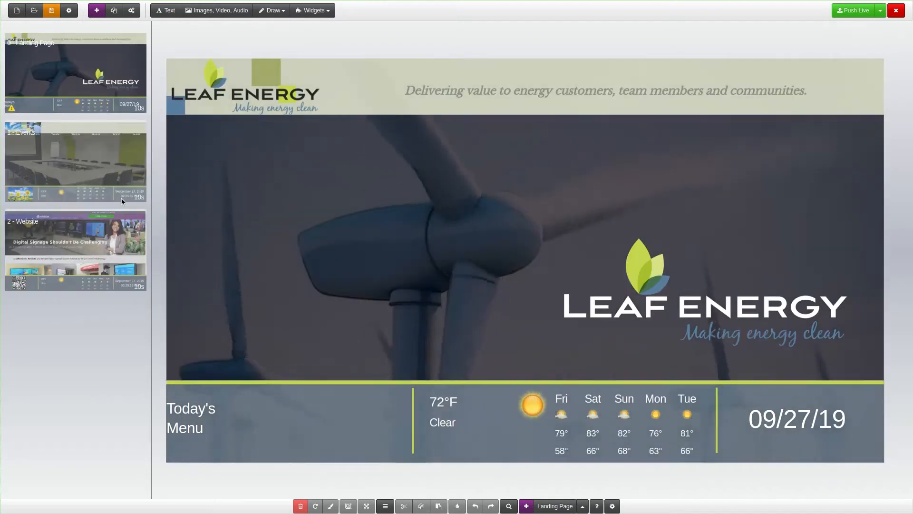
Step: Start a List-Eez widget on the Landing Page using the Sample Menu list in Table format
click(313, 10)
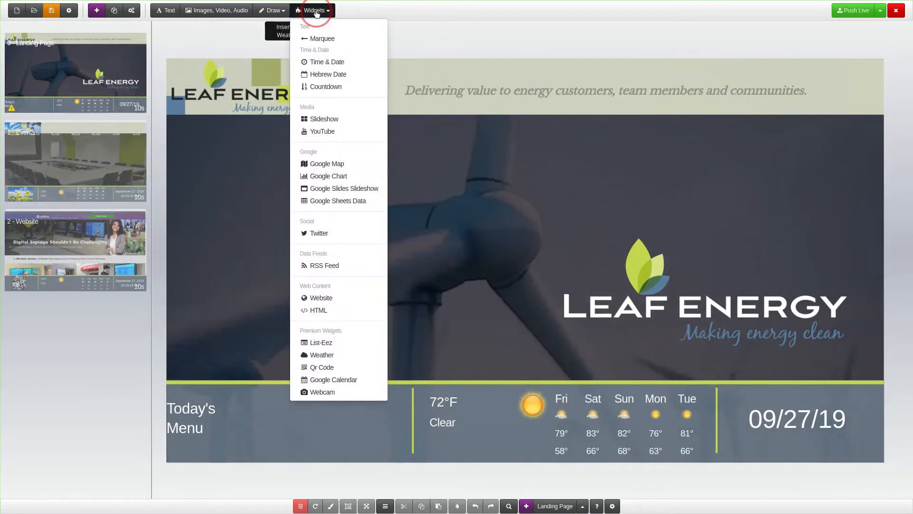
click(339, 342)
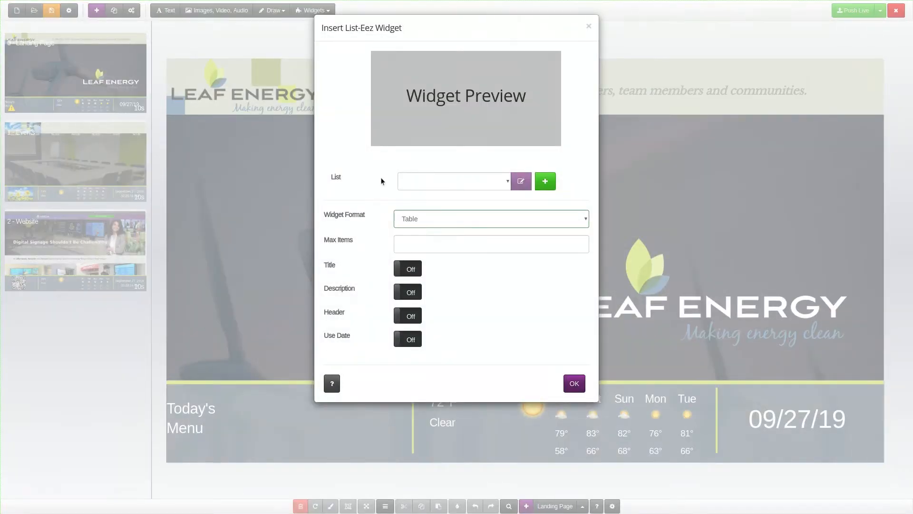
click(503, 181)
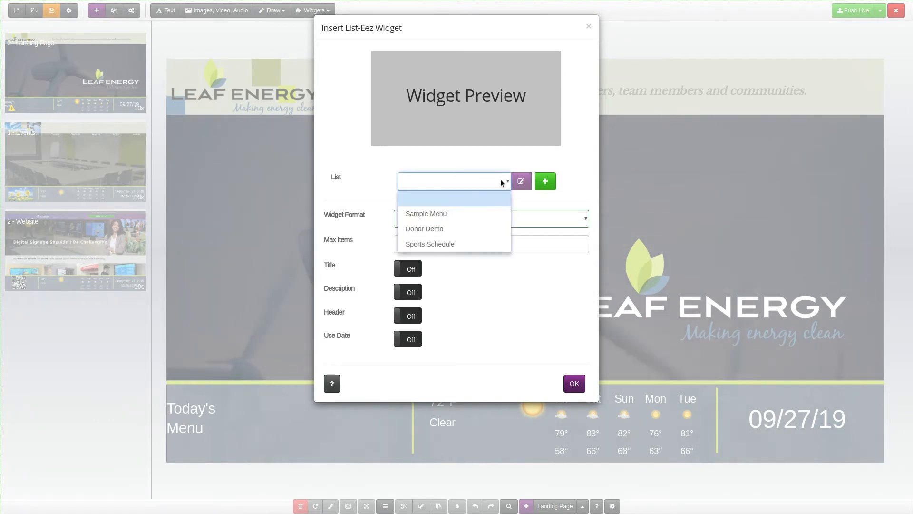
click(482, 212)
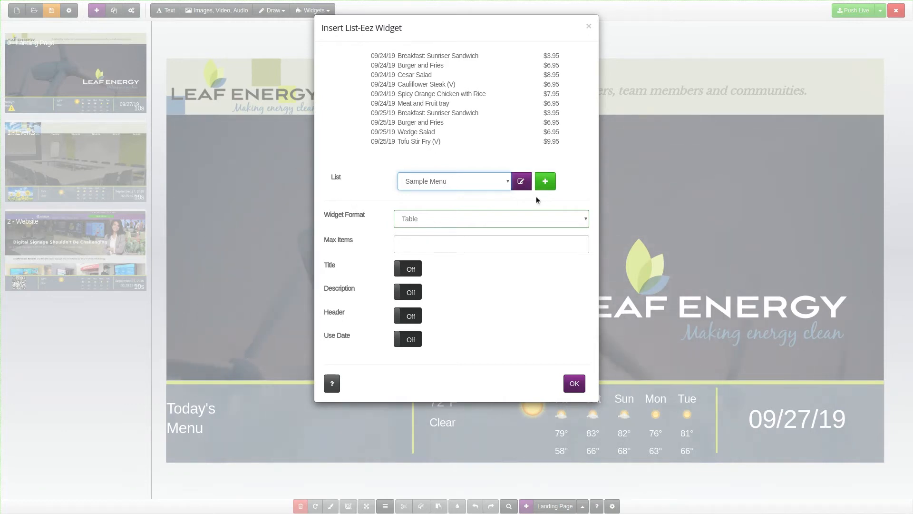
click(550, 220)
click(539, 237)
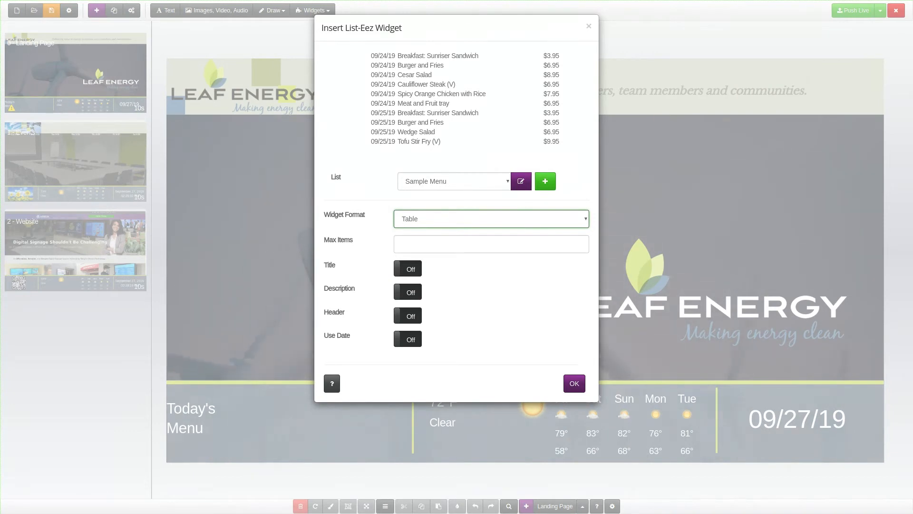
Step: Try the Donor Demo list in the Donor List format and look through its page transition options
click(425, 189)
click(426, 212)
click(427, 222)
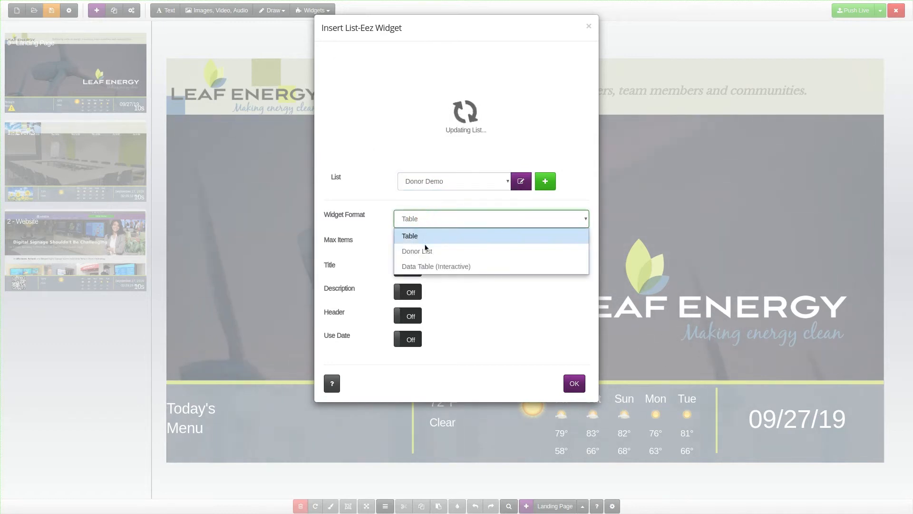
click(426, 249)
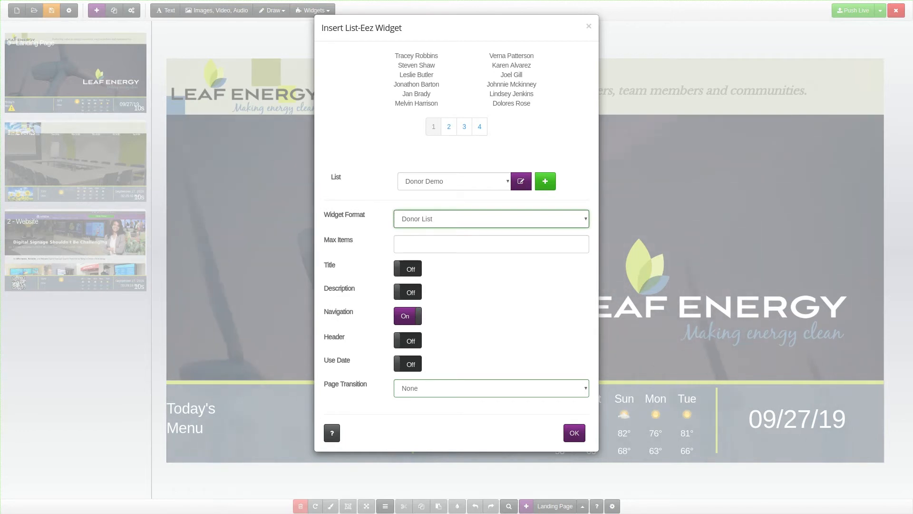
click(485, 391)
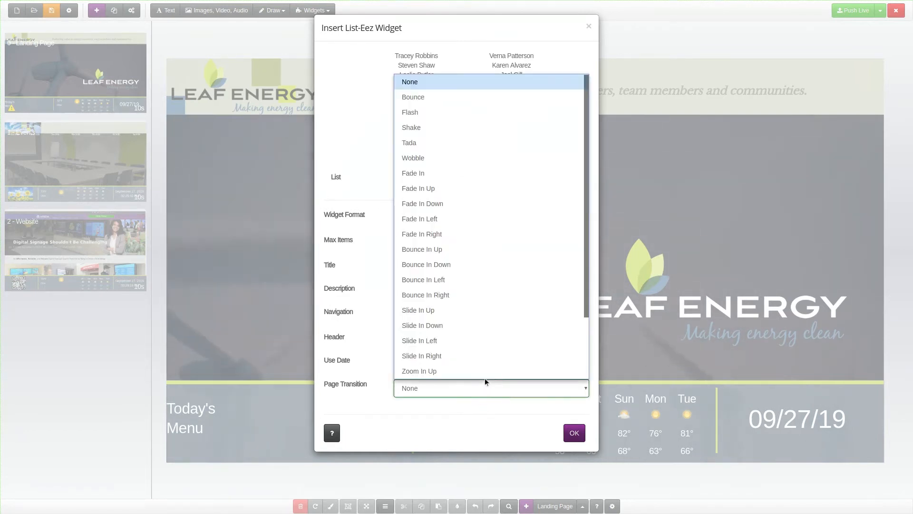
scroll(487, 352, down, 1)
scroll(486, 351, down, 2)
scroll(487, 351, up, 3)
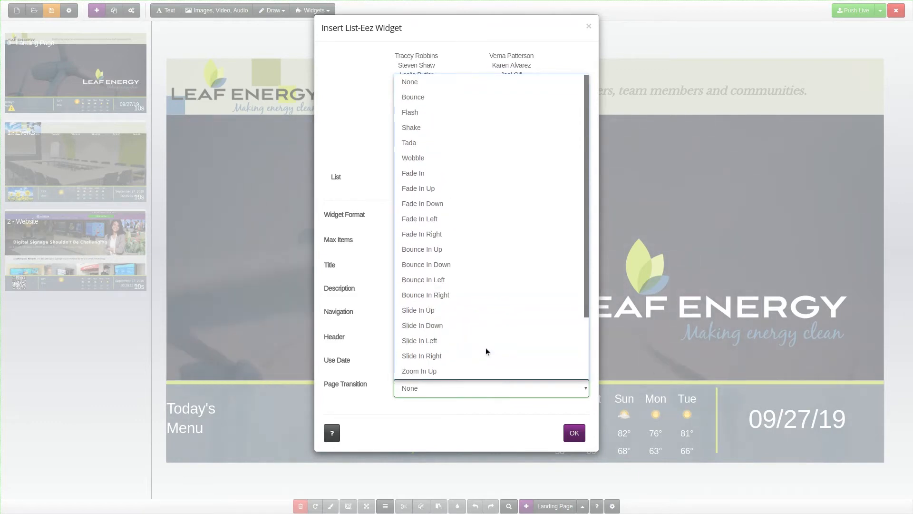
click(465, 418)
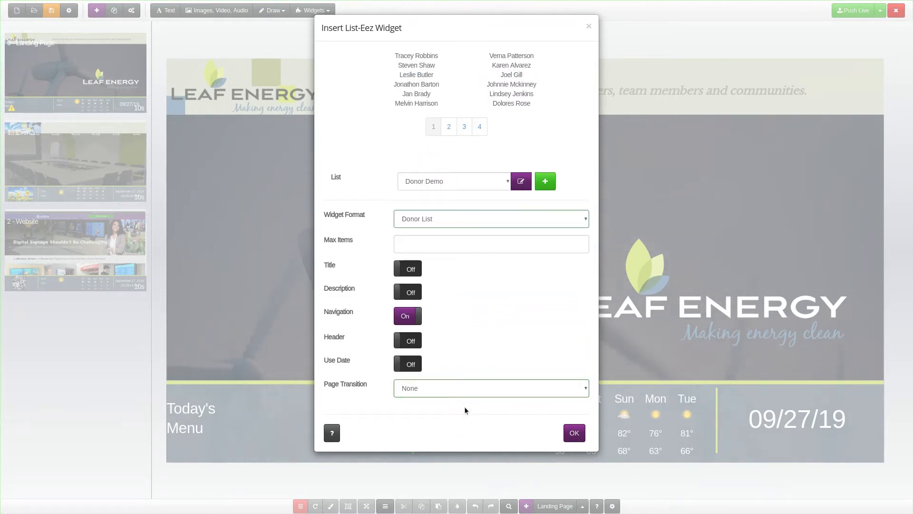
Step: Switch the widget back to the Sample Menu list and try the Data Table (Interactive) format
click(458, 183)
click(453, 197)
click(456, 219)
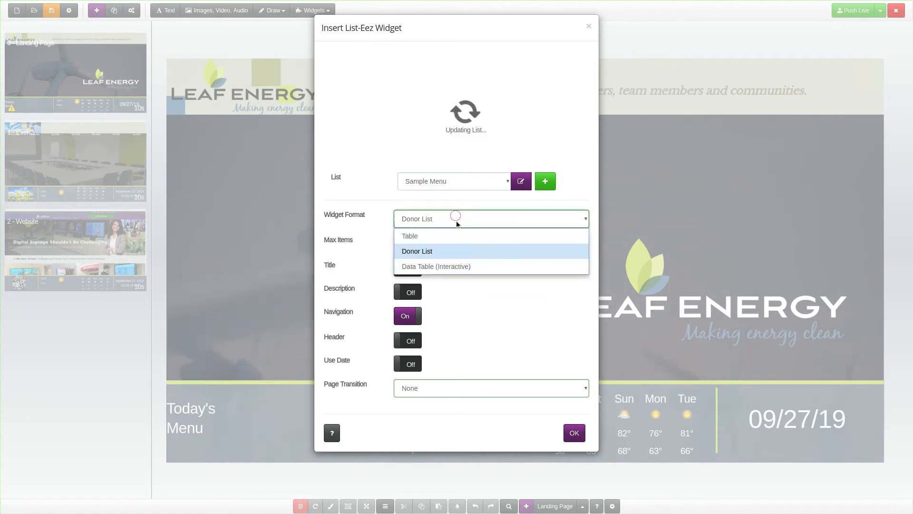
click(464, 266)
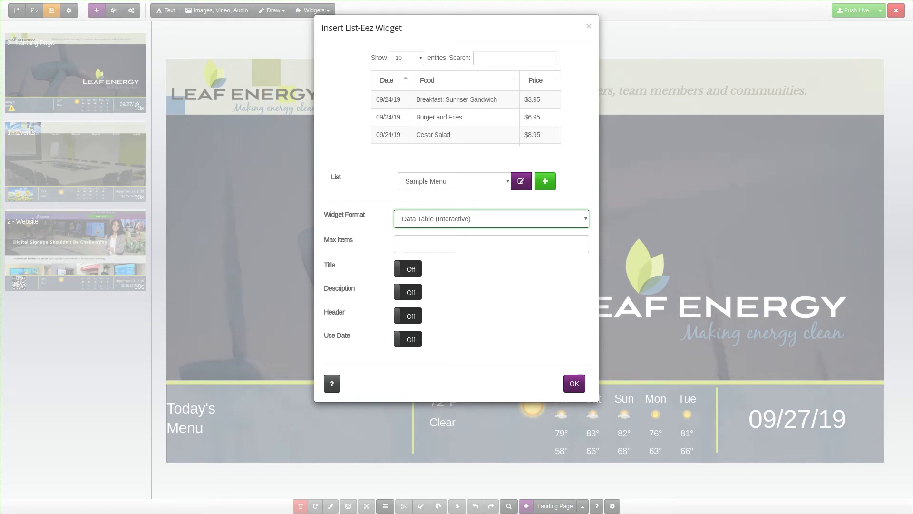
Step: Set the widget format to Table and limit the maximum items to 6
click(460, 224)
click(452, 234)
click(451, 244)
text(6)
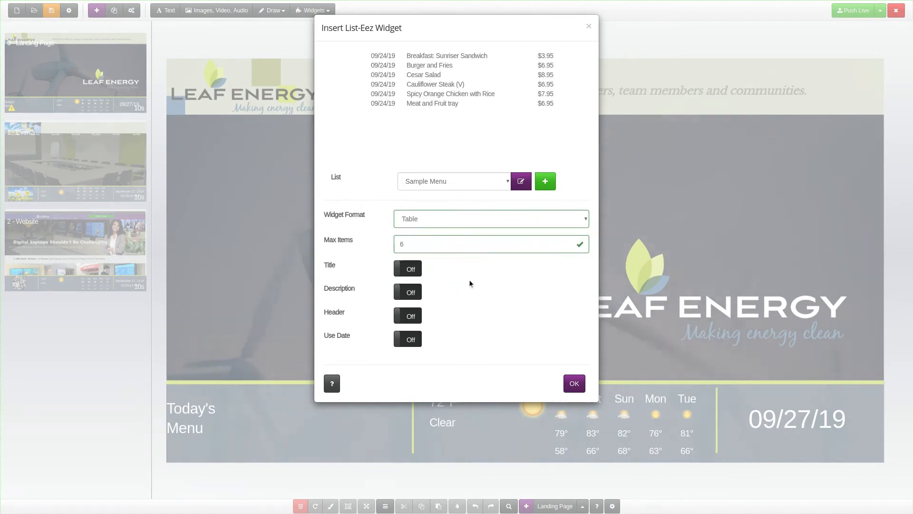
Step: Preview the widget's title and description by switching each one on and off again
click(412, 269)
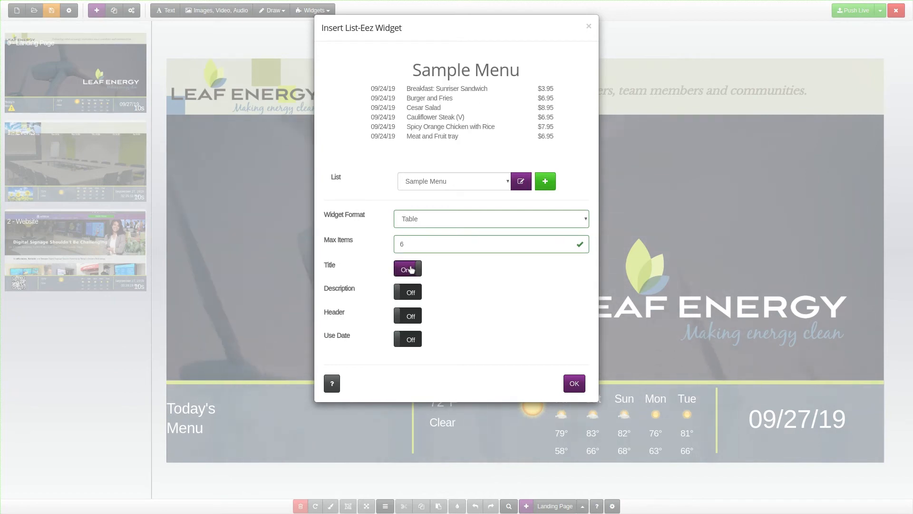
click(411, 269)
click(405, 291)
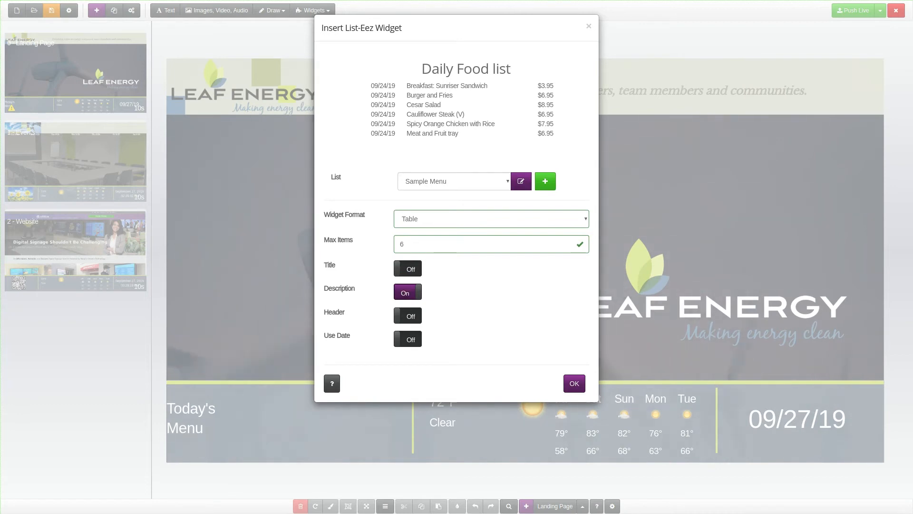
click(405, 291)
Step: Enable the Header and Use Date options and insert the widget into the Landing Page
click(406, 316)
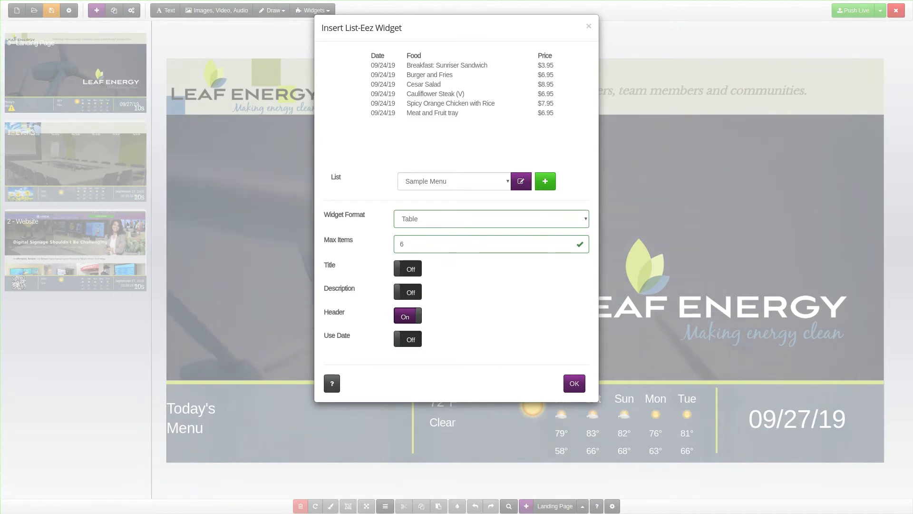
click(411, 338)
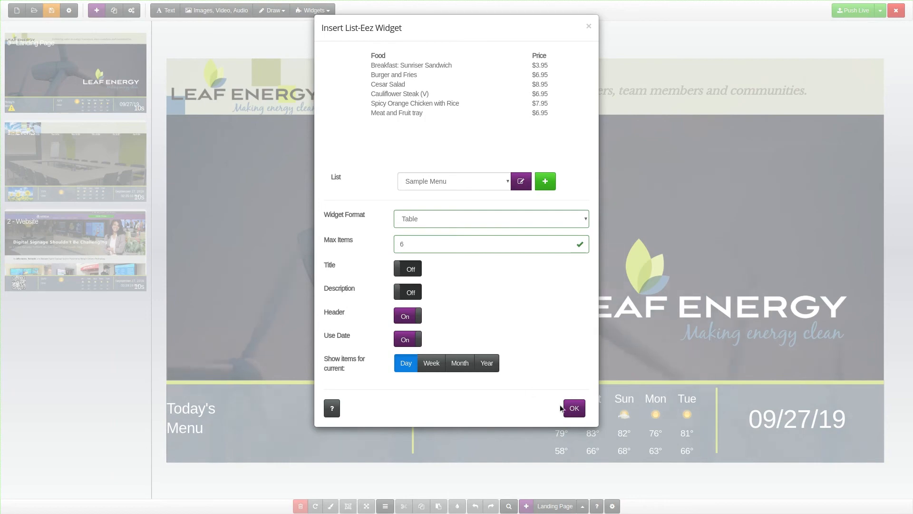
click(574, 407)
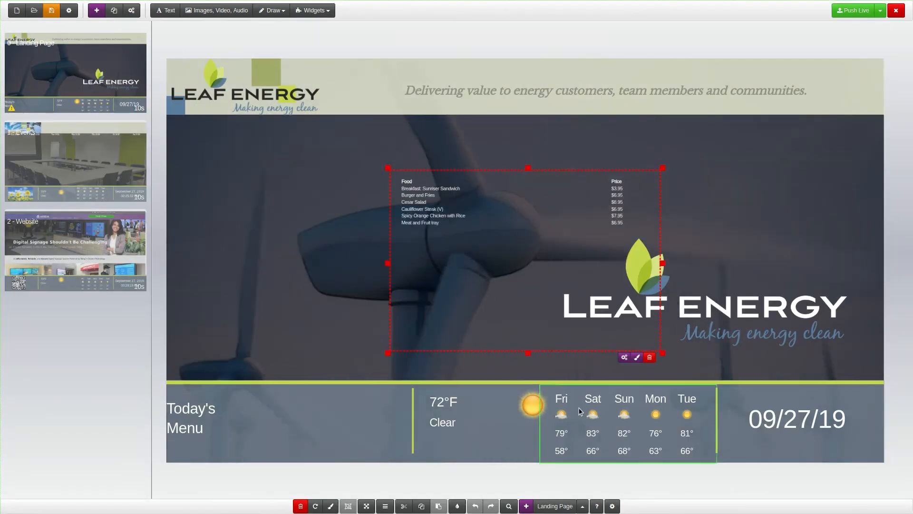
Step: Fit the menu widget between the "Today's Menu" label and the weather in the footer, and set its font size to 20 px
drag(587, 280, 413, 411)
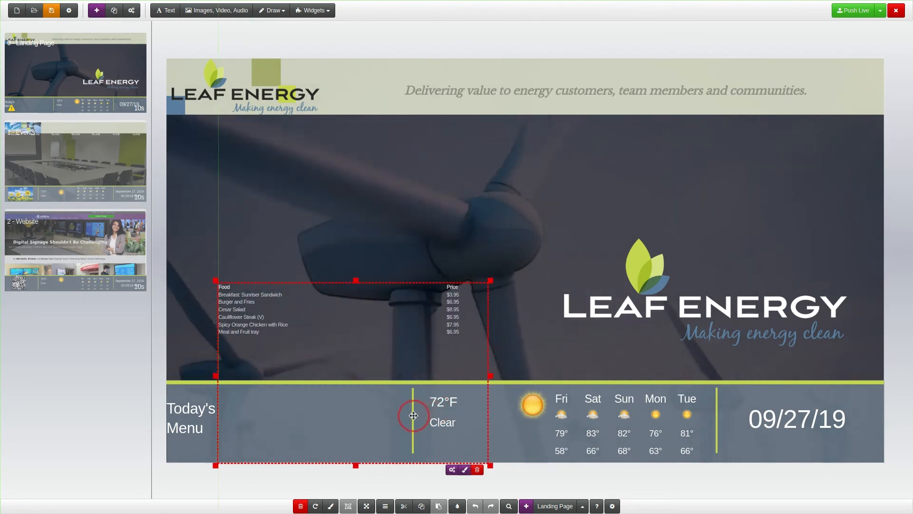
drag(488, 282, 411, 384)
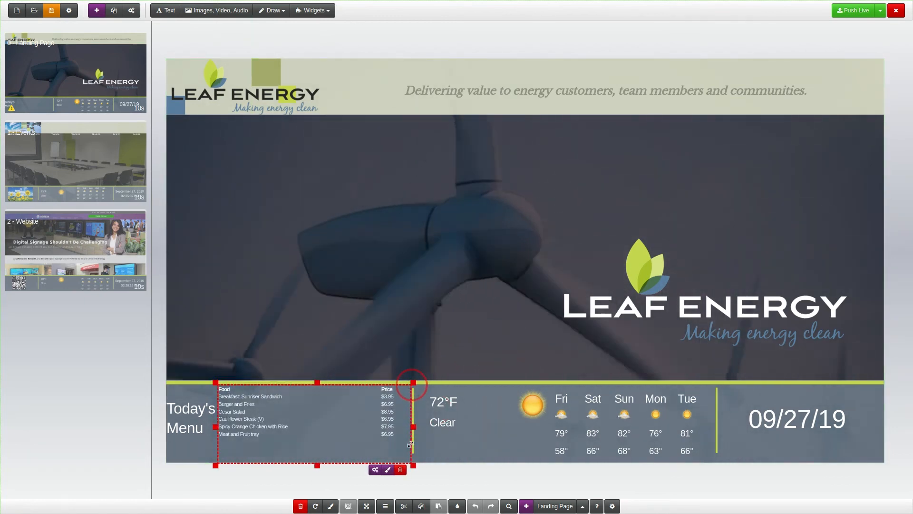
click(387, 470)
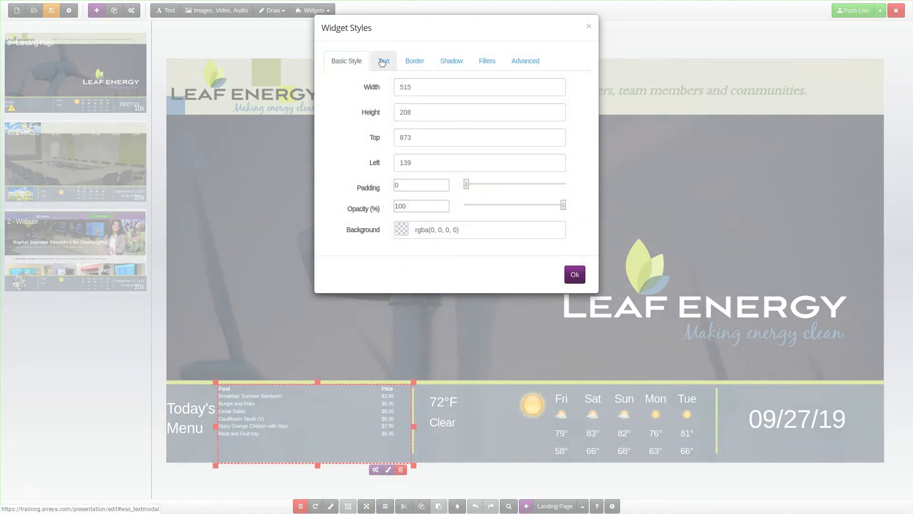
click(383, 61)
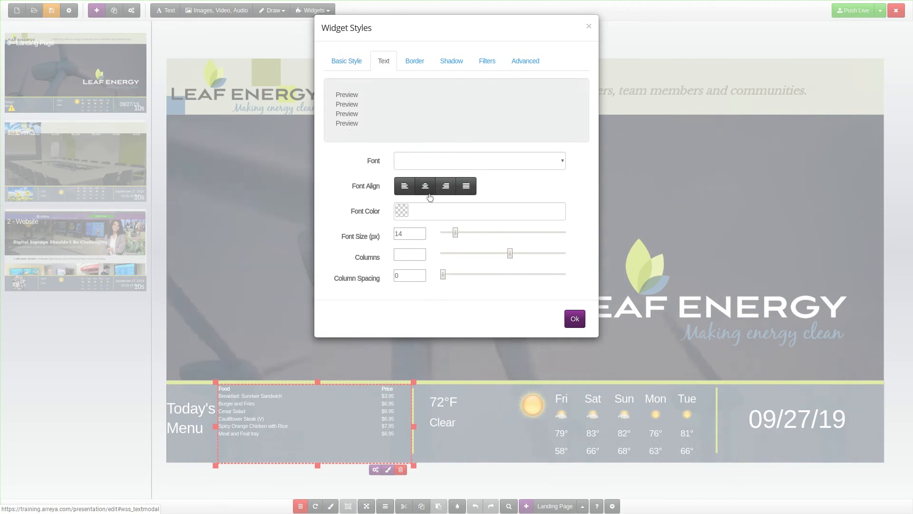
text(20)
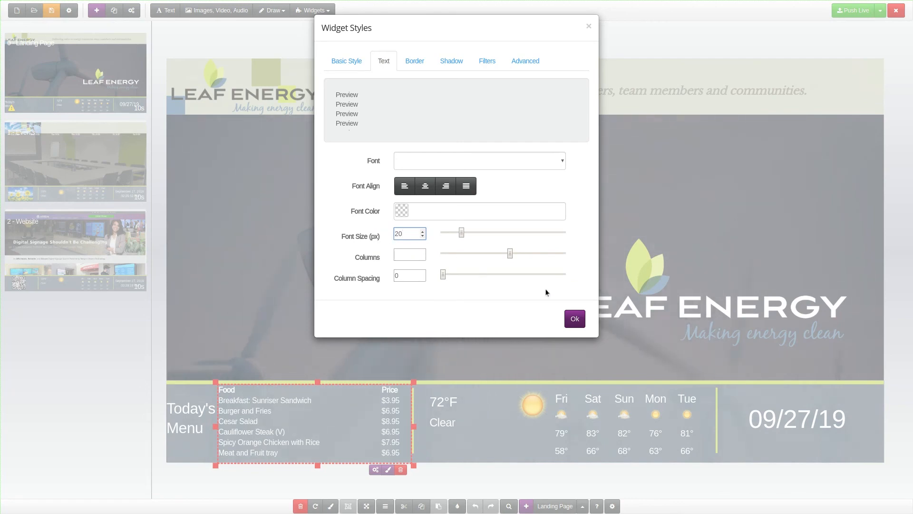
click(573, 321)
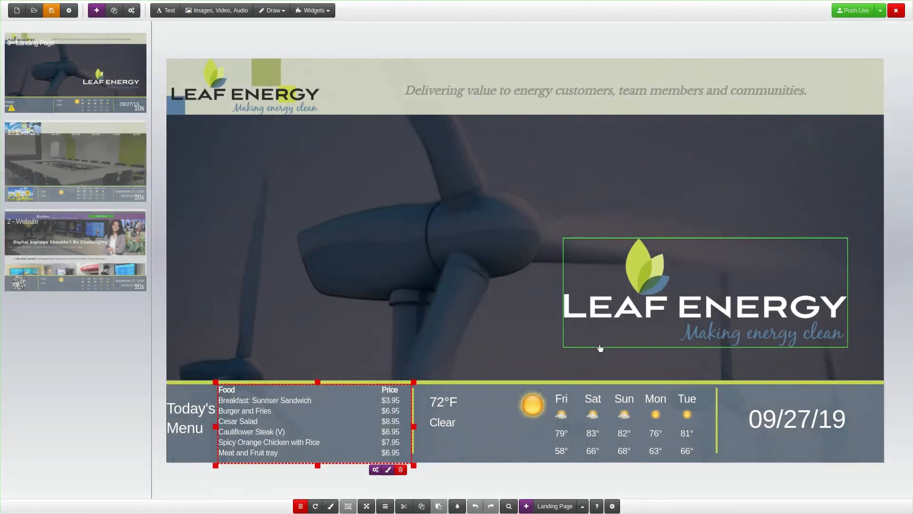
Step: Review the menu widget's settings and push the presentation live
click(376, 471)
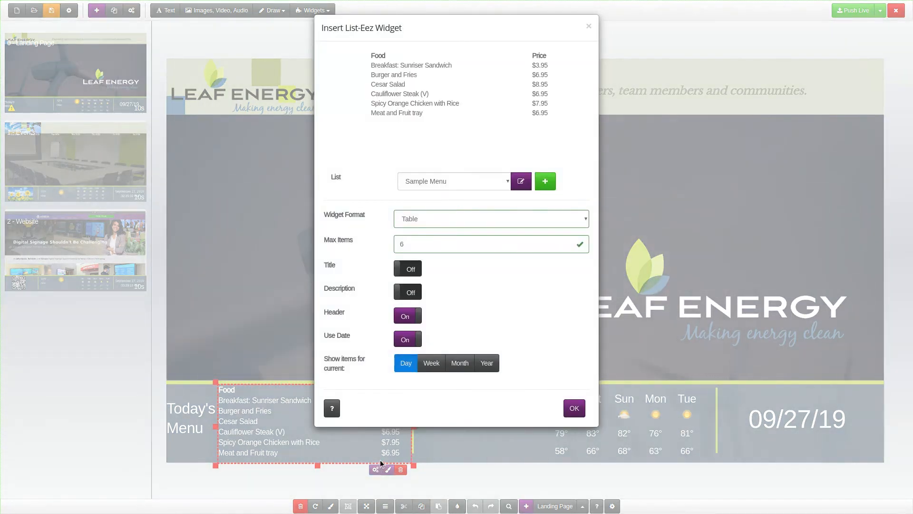
click(571, 408)
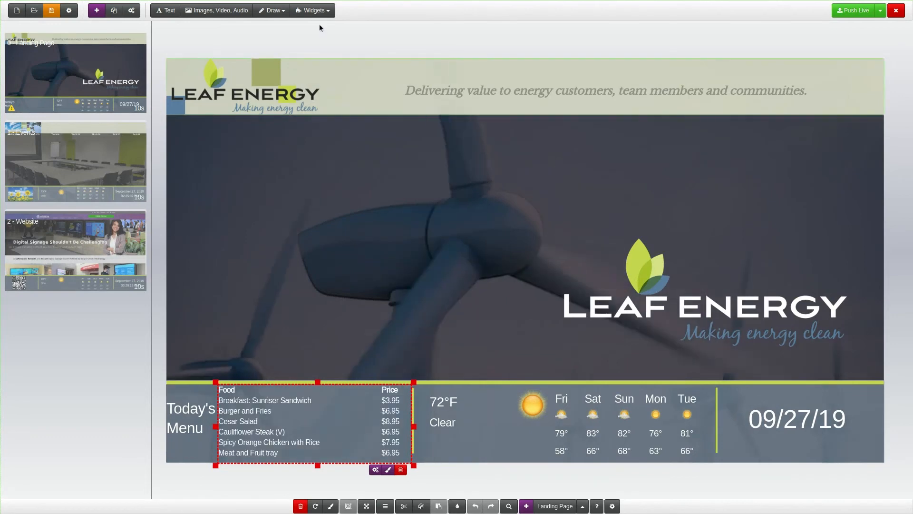
click(314, 10)
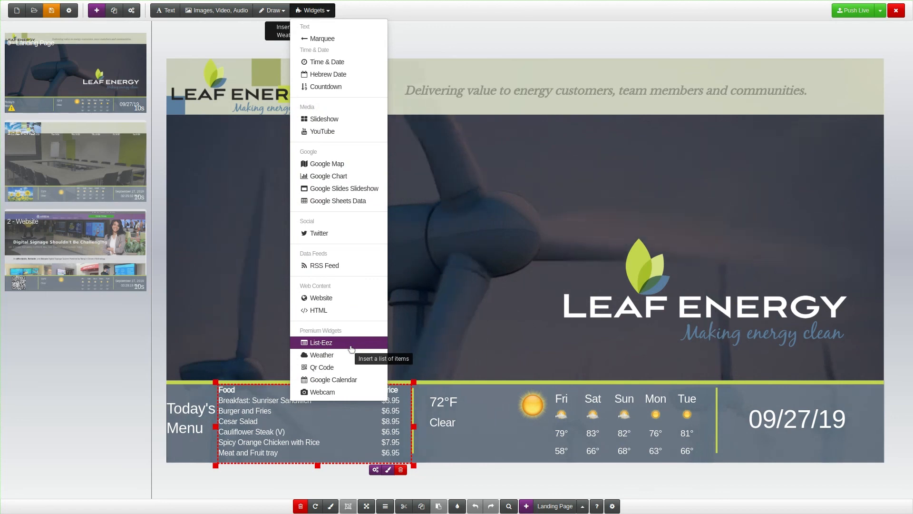
click(854, 11)
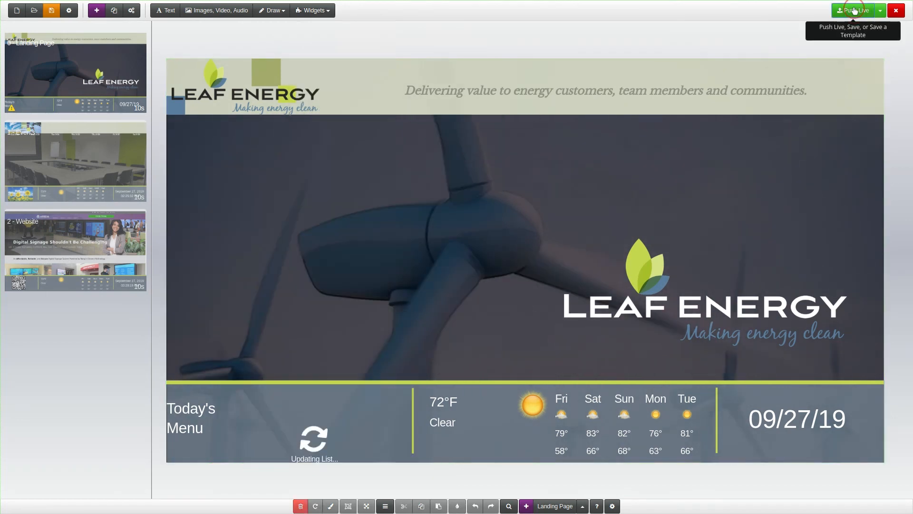